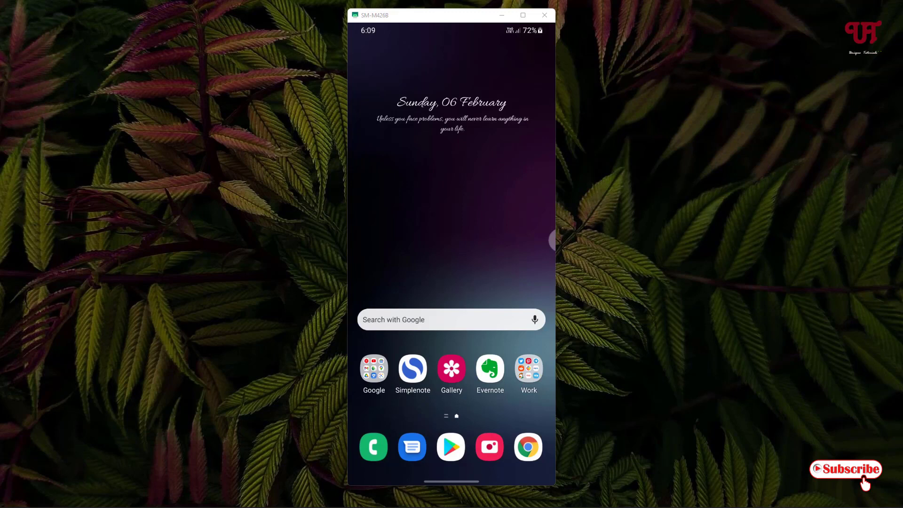
# Step: Launch Gallery, enter the Camera album and open the 21-second flower video
pyautogui.moveTo(462, 282); pyautogui.dragTo(478, 281)
pyautogui.click(452, 368)
pyautogui.click(384, 239)
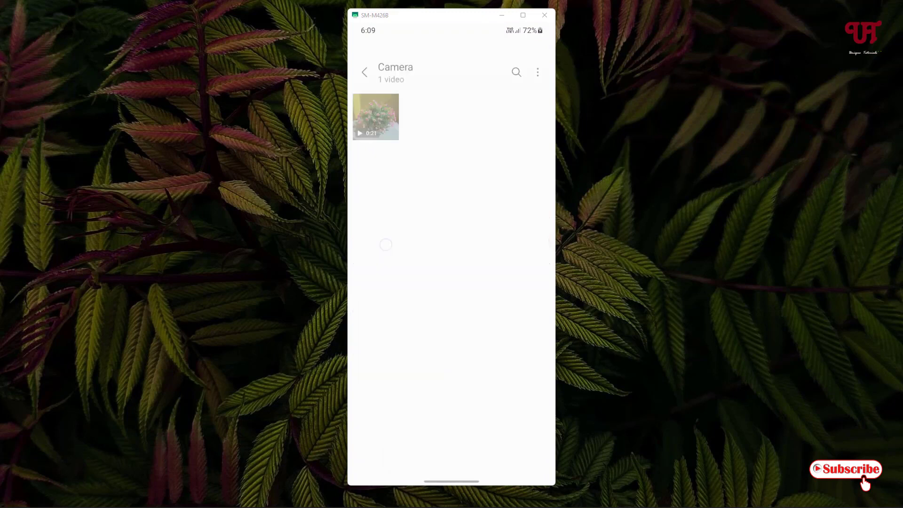
pyautogui.click(376, 113)
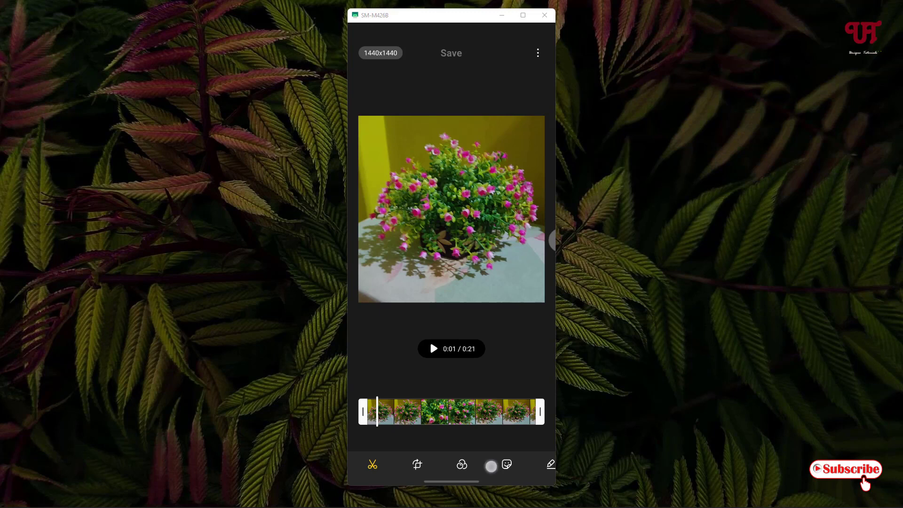
pyautogui.moveTo(485, 464); pyautogui.dragTo(374, 463)
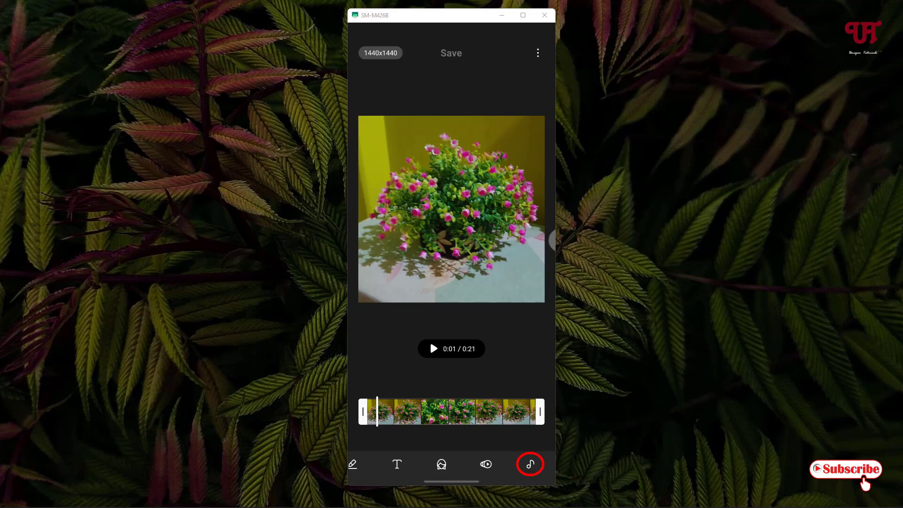
# Step: Open the audio panel showing the BG music and video volume controls
pyautogui.click(530, 464)
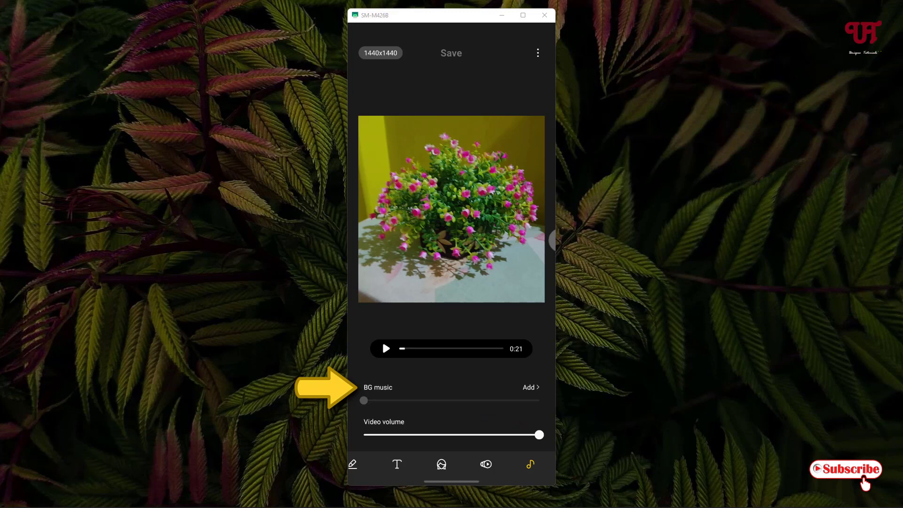
pyautogui.moveTo(374, 401); pyautogui.dragTo(365, 398)
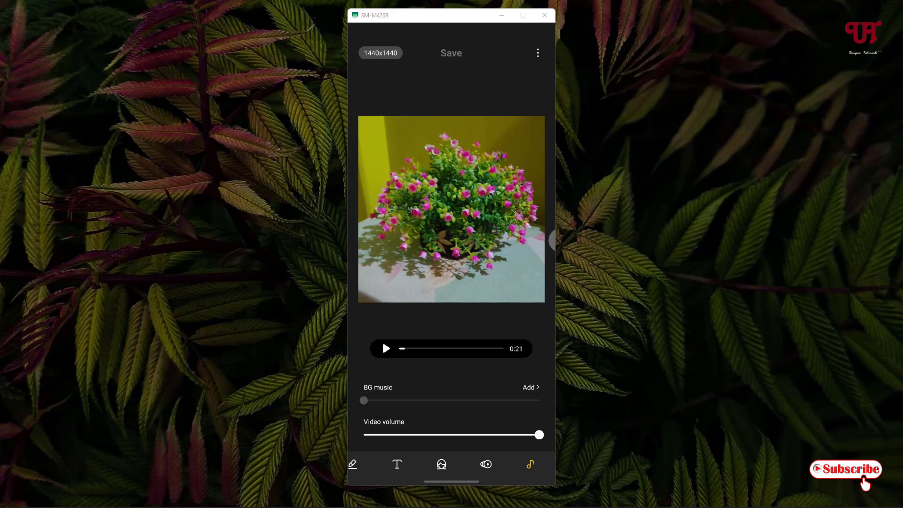
# Step: Choose the free 'Jump And Run' track as BG music after browsing the phone's own tracks
pyautogui.click(530, 388)
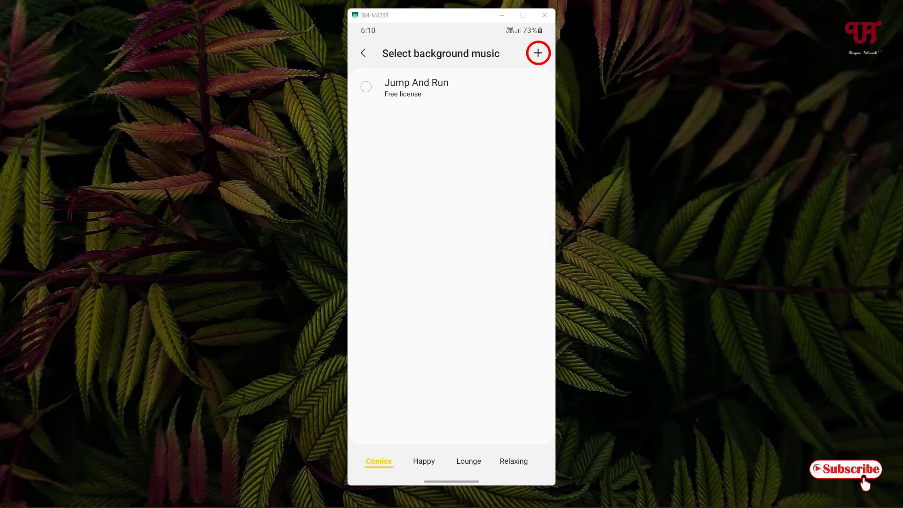
pyautogui.click(538, 52)
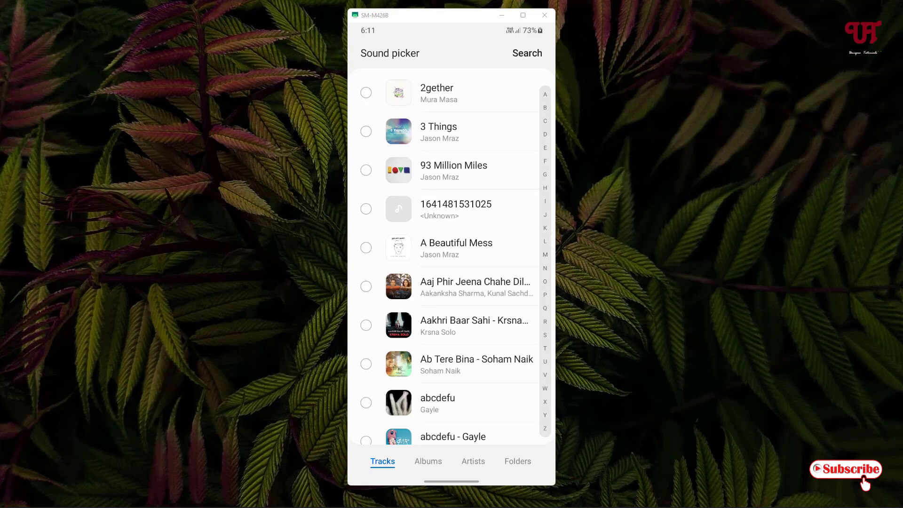
pyautogui.press('Escape')
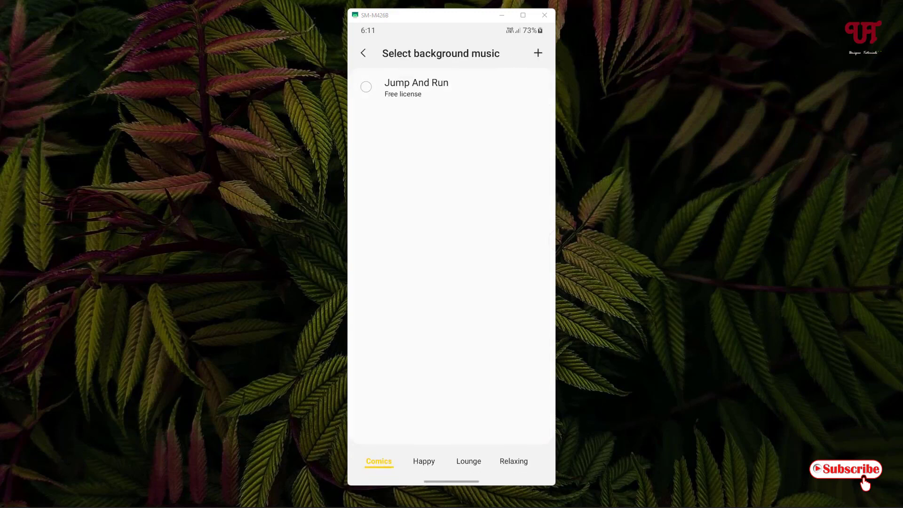
pyautogui.click(416, 87)
pyautogui.press('Escape')
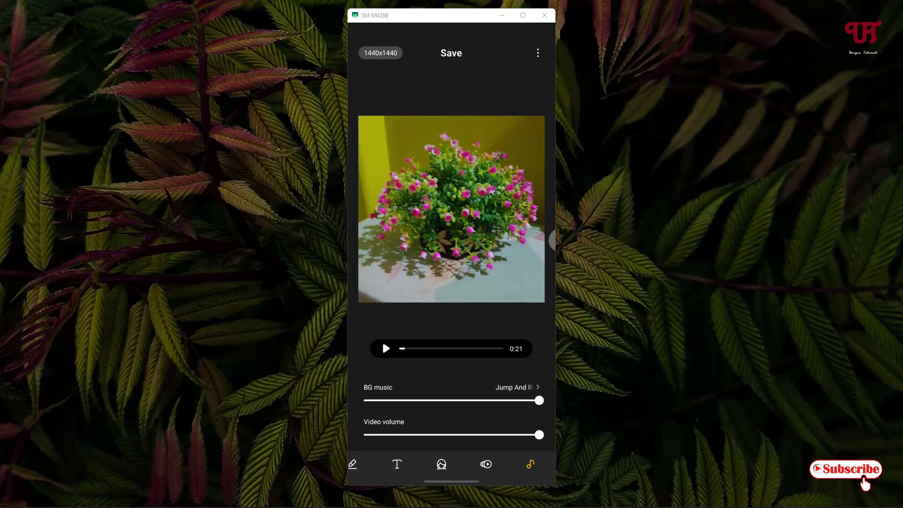
# Step: Lower the Jump And Run music to near minimum, then play and pause a preview
pyautogui.moveTo(539, 400); pyautogui.dragTo(415, 415)
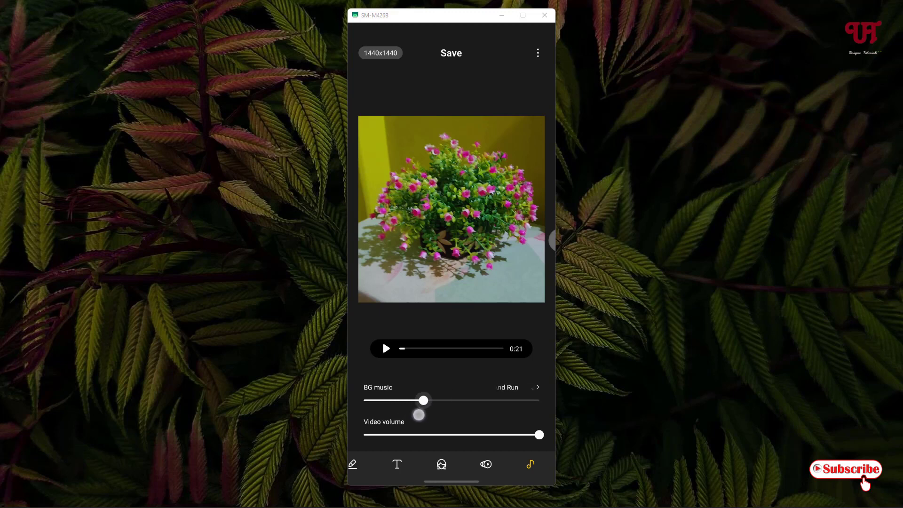
pyautogui.moveTo(415, 414)
pyautogui.mouseDown()
pyautogui.moveTo(452, 409)
pyautogui.moveTo(395, 406)
pyautogui.moveTo(372, 421)
pyautogui.moveTo(475, 401)
pyautogui.moveTo(379, 410)
pyautogui.mouseUp()
pyautogui.click(383, 406)
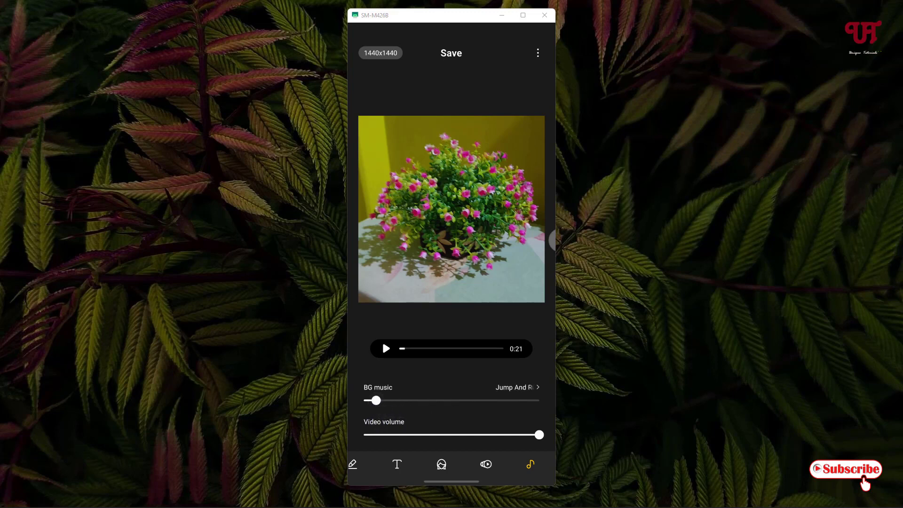
pyautogui.click(385, 348)
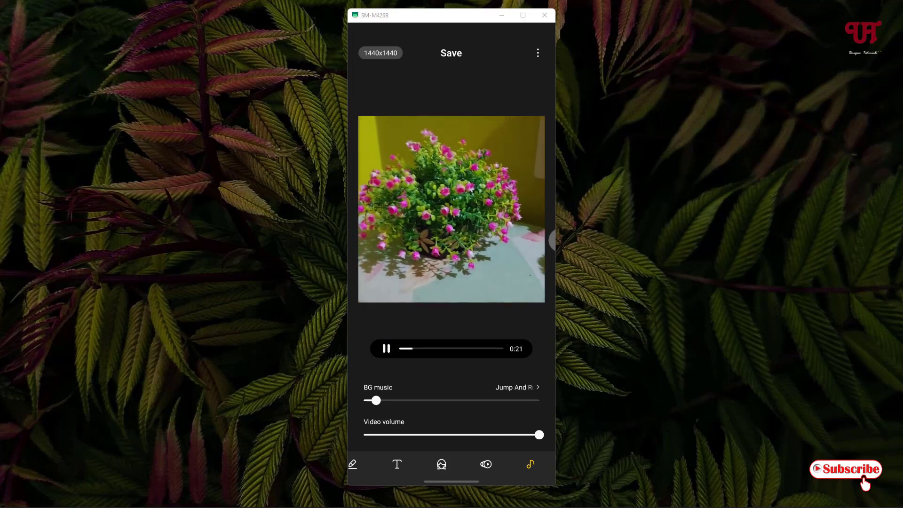
pyautogui.click(386, 348)
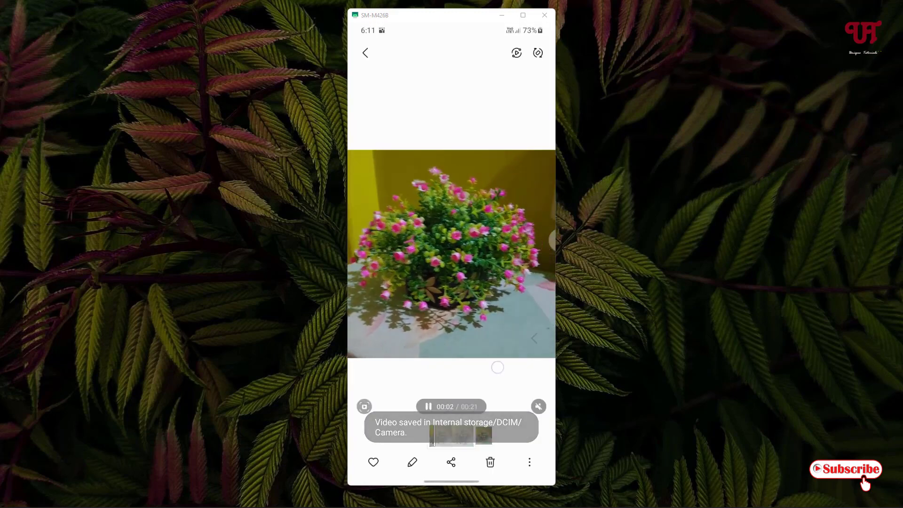
# Step: Leave the viewer to see both flower videos, original and edited copy, in Camera
pyautogui.rightClick(553, 239)
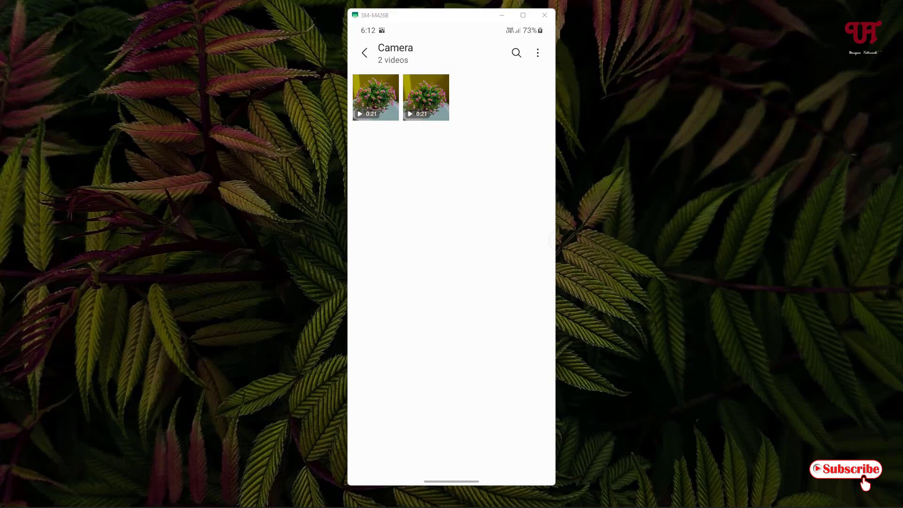
# Step: Exit Gallery to the One UI home screen with an upward swipe
pyautogui.moveTo(451, 481); pyautogui.dragTo(454, 426)
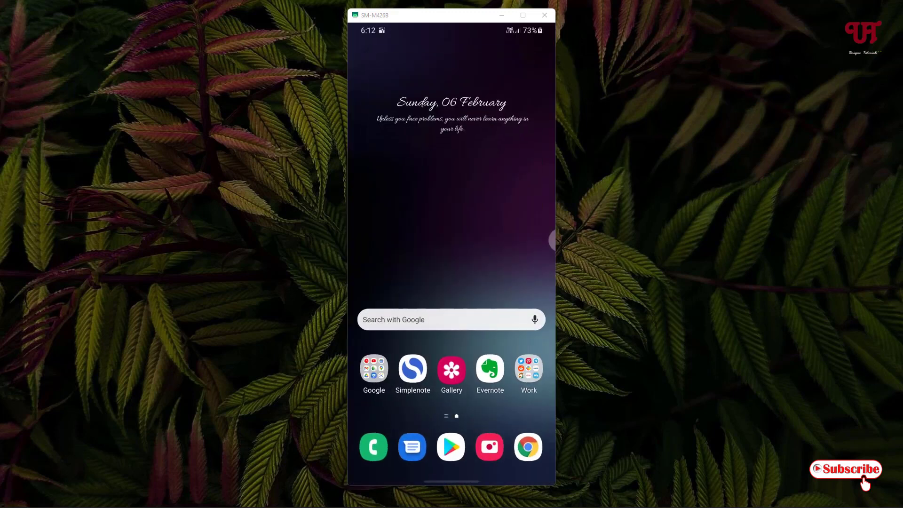